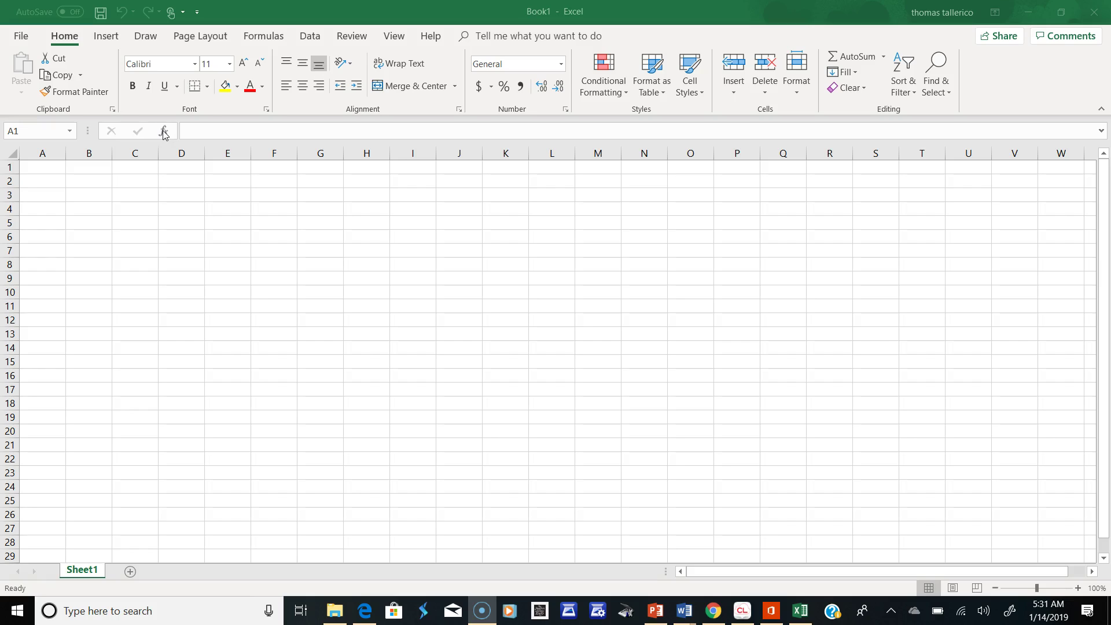
# Start inserting a function in cell A1 and look through the available function categories, keeping Financial selected
pyautogui.click(164, 132)
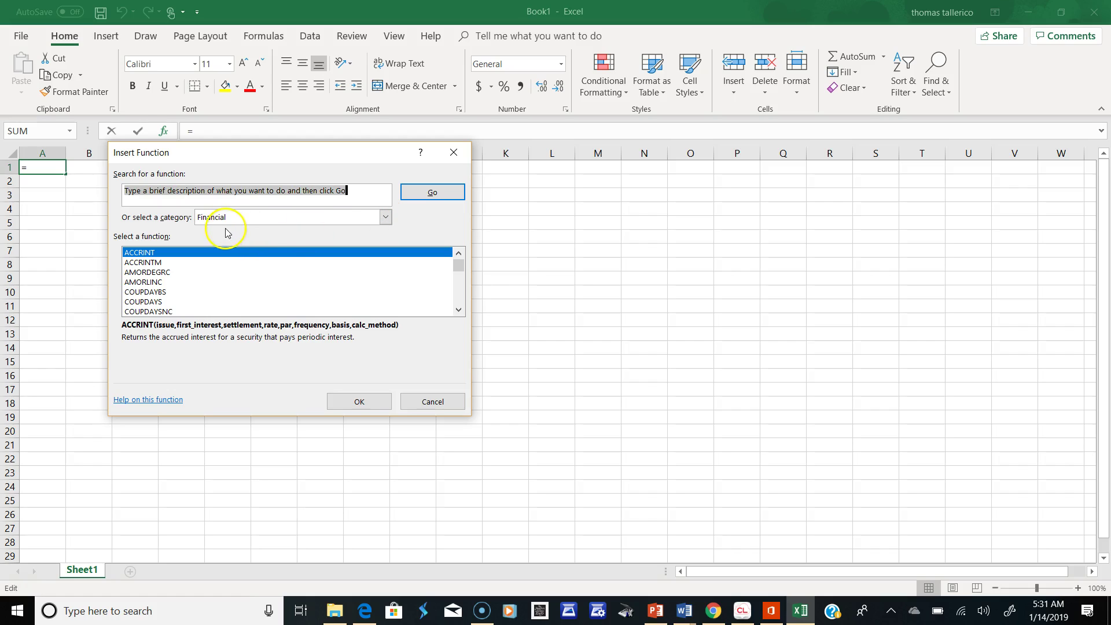
pyautogui.click(385, 220)
pyautogui.click(383, 232)
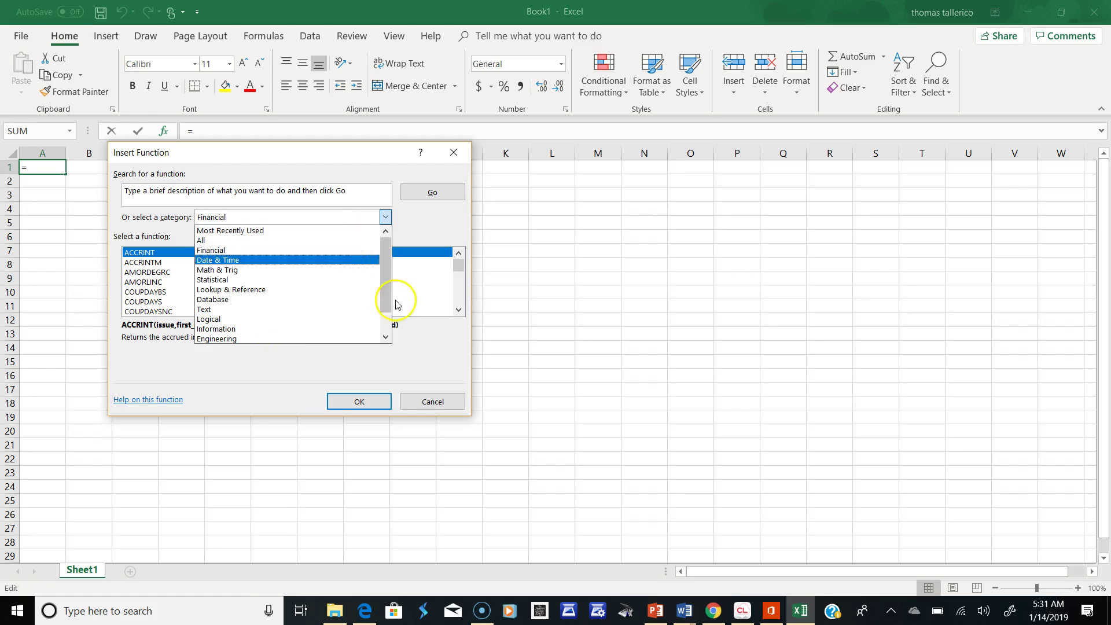
pyautogui.click(386, 337)
pyautogui.click(386, 336)
pyautogui.click(386, 336)
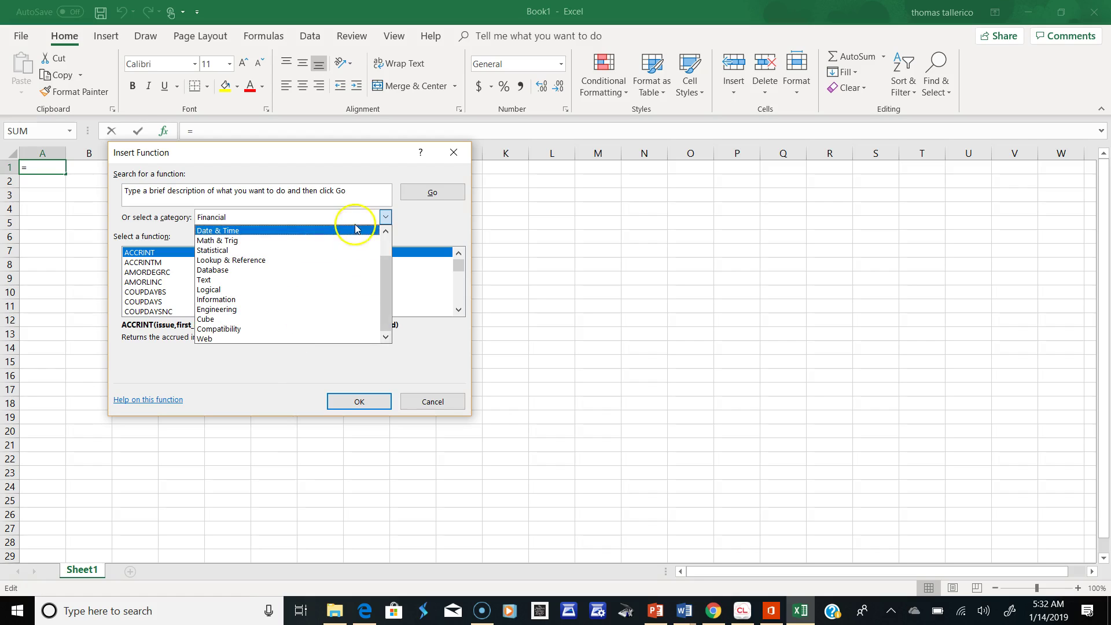
pyautogui.click(385, 231)
pyautogui.click(386, 231)
pyautogui.click(386, 231)
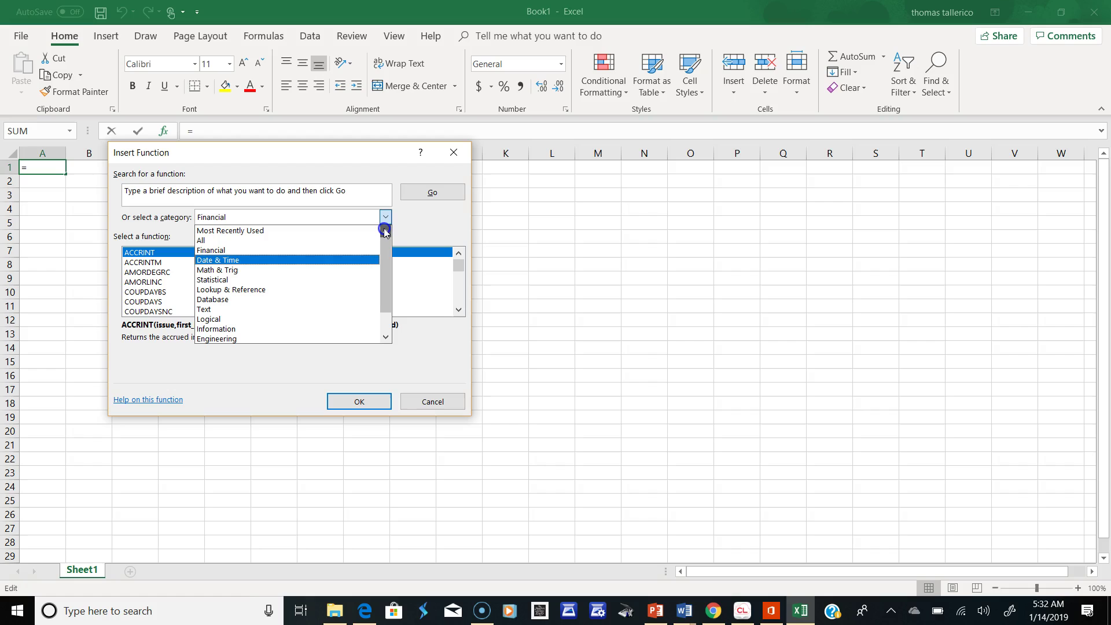
pyautogui.click(343, 217)
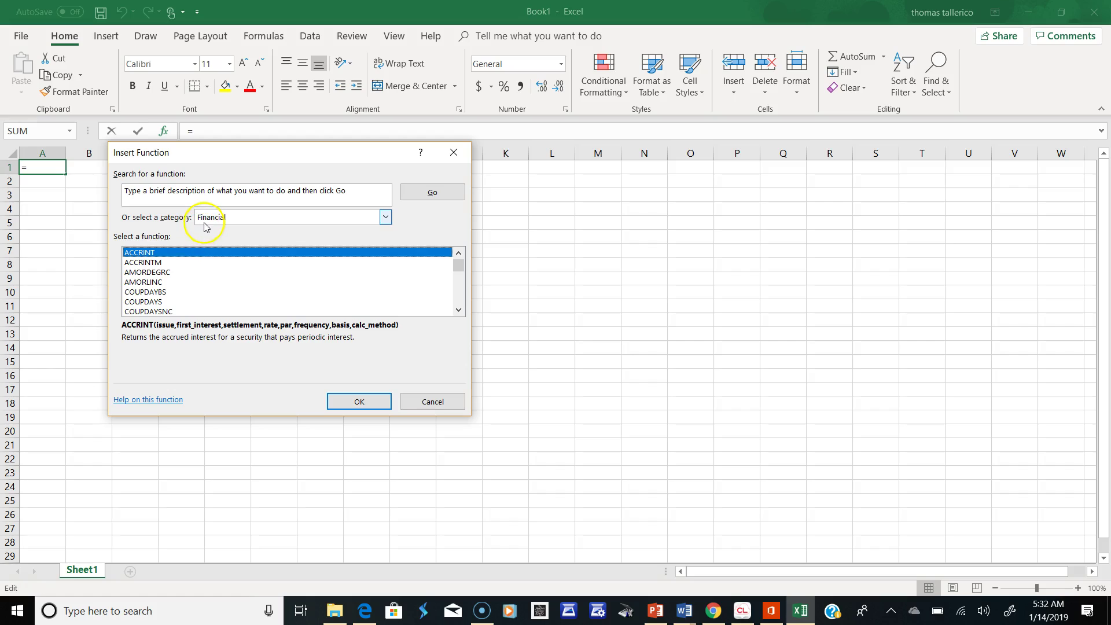
# Browse the Financial function list for the time-value functions such as NPER, FV, PMT and PV
pyautogui.click(459, 311)
pyautogui.click(459, 312)
pyautogui.click(459, 311)
pyautogui.click(459, 311)
pyautogui.click(459, 312)
pyautogui.click(459, 311)
pyautogui.click(459, 311)
pyautogui.click(459, 311)
pyautogui.click(459, 312)
pyautogui.click(459, 311)
pyautogui.click(459, 311)
pyautogui.click(459, 311)
pyautogui.click(459, 312)
pyautogui.click(459, 312)
pyautogui.click(459, 311)
pyautogui.click(459, 311)
pyautogui.click(459, 311)
pyautogui.click(459, 311)
pyautogui.click(459, 311)
pyautogui.click(459, 312)
pyautogui.click(459, 311)
pyautogui.click(459, 312)
pyautogui.click(459, 312)
pyautogui.click(459, 312)
pyautogui.click(459, 312)
pyautogui.click(459, 311)
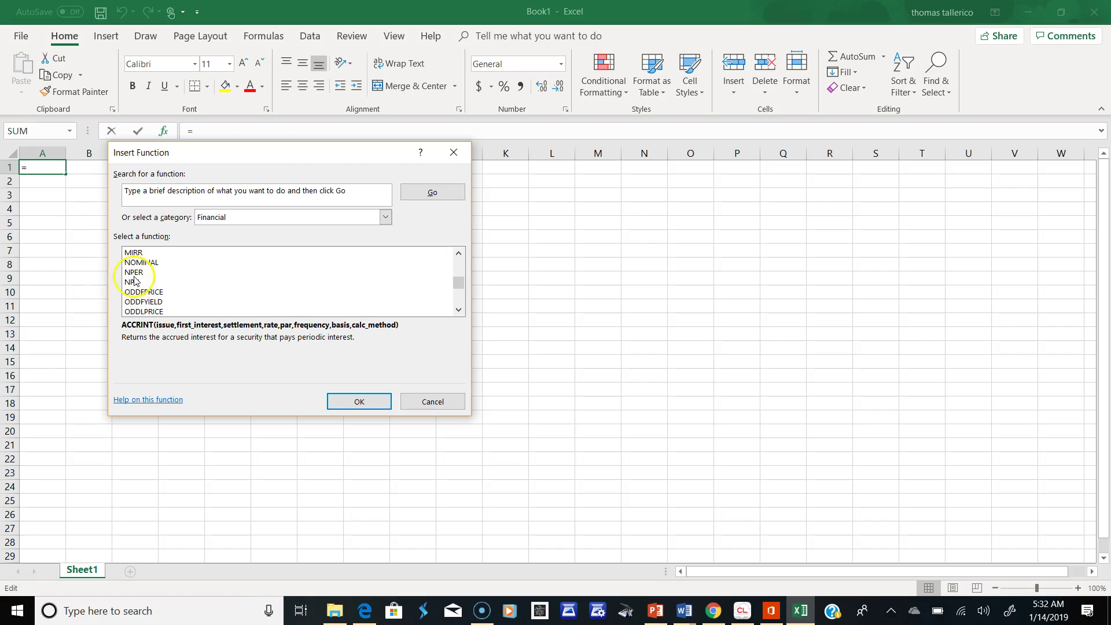
pyautogui.click(458, 254)
pyautogui.click(458, 254)
pyautogui.click(458, 254)
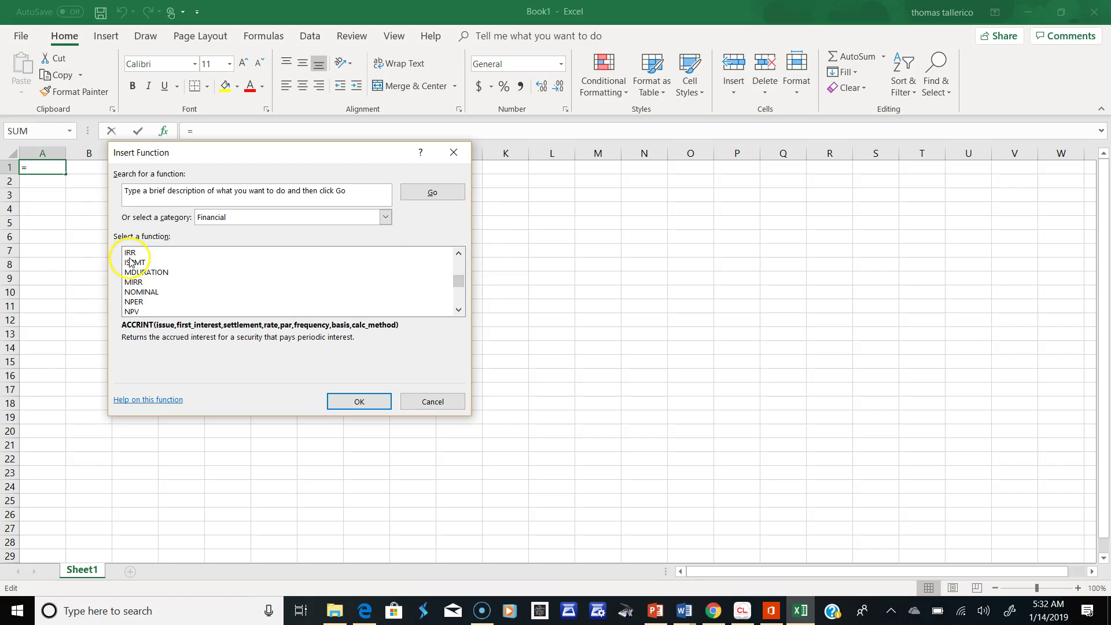
pyautogui.click(458, 254)
pyautogui.click(458, 254)
pyautogui.click(458, 254)
pyautogui.click(457, 254)
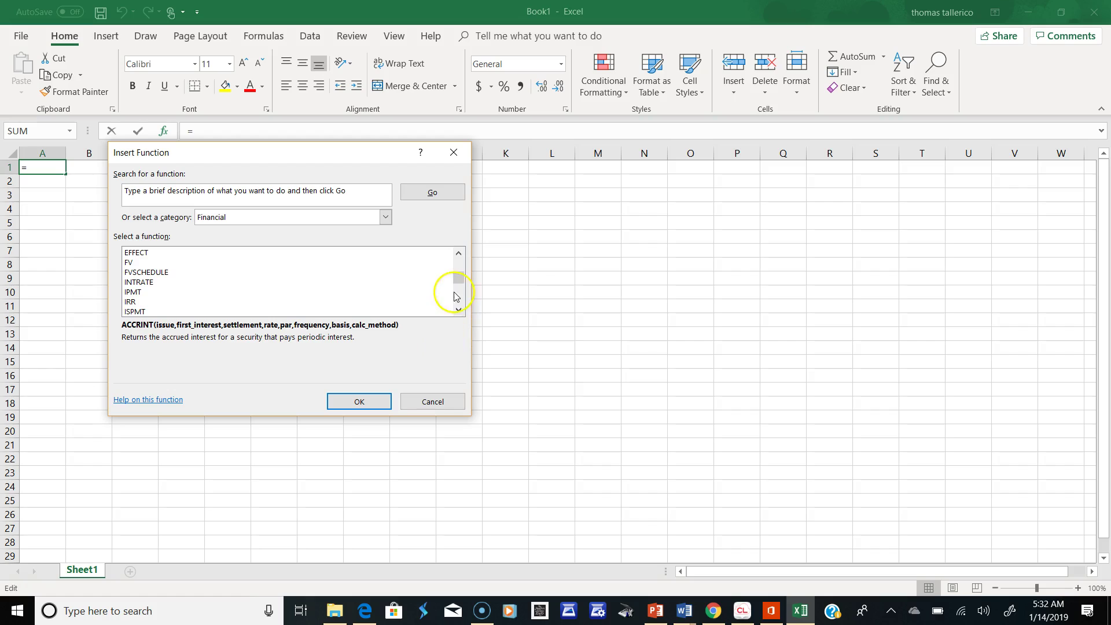
pyautogui.click(458, 311)
pyautogui.click(458, 312)
pyautogui.click(457, 311)
pyautogui.click(458, 312)
pyautogui.click(458, 311)
pyautogui.click(458, 310)
pyautogui.click(458, 311)
pyautogui.click(458, 311)
pyautogui.click(458, 310)
pyautogui.click(458, 311)
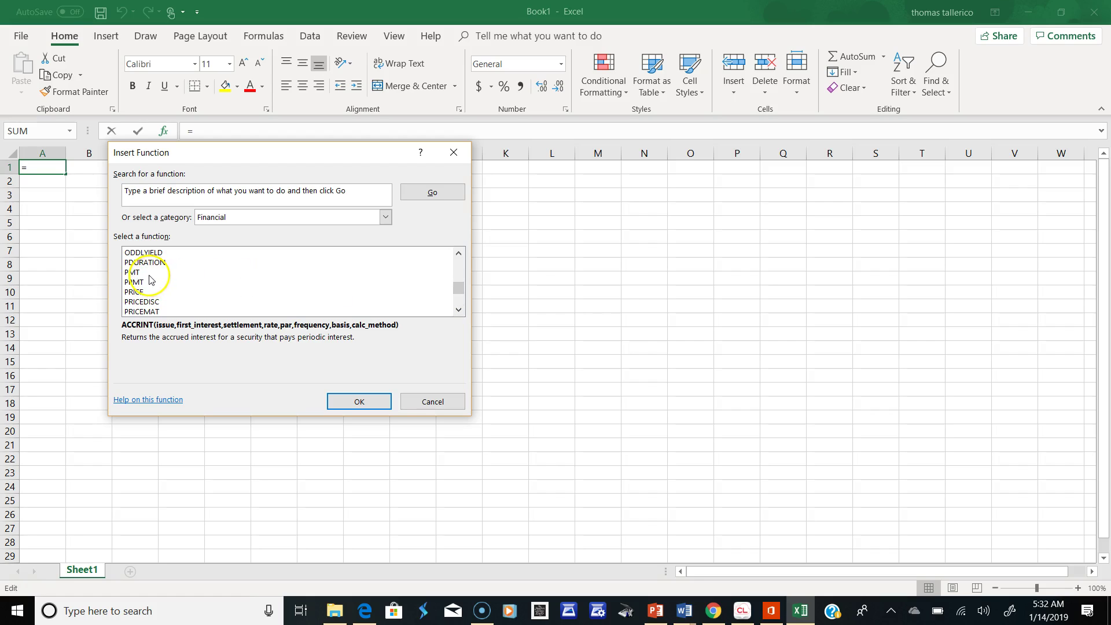
pyautogui.click(458, 310)
pyautogui.click(458, 310)
pyautogui.click(458, 310)
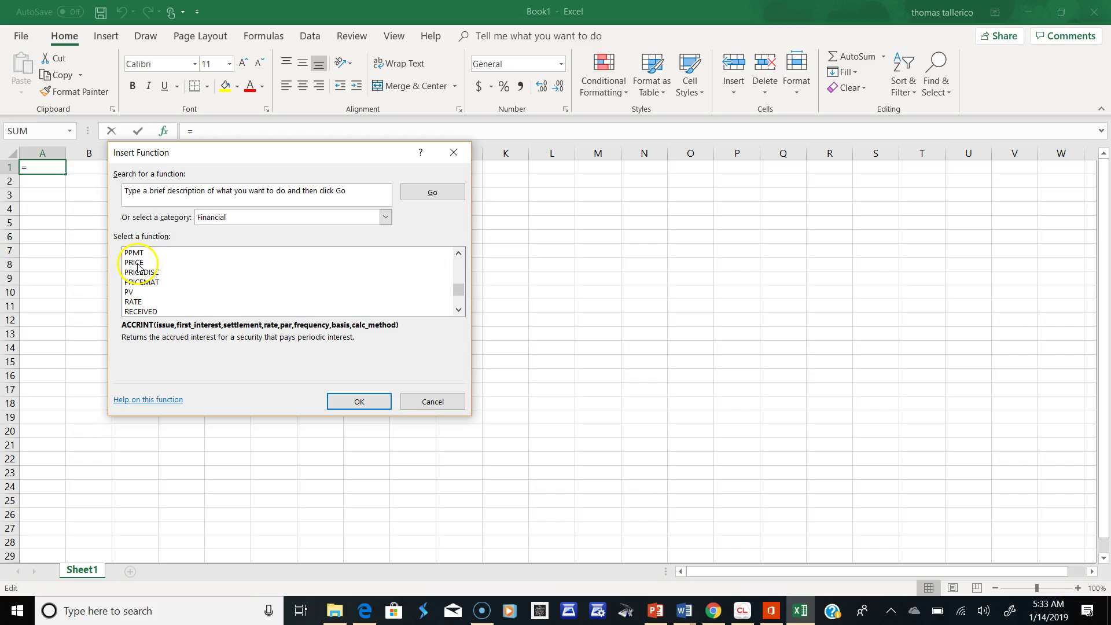
# Search the functions for "pv" and insert the PV function into cell A1
pyautogui.click(168, 193)
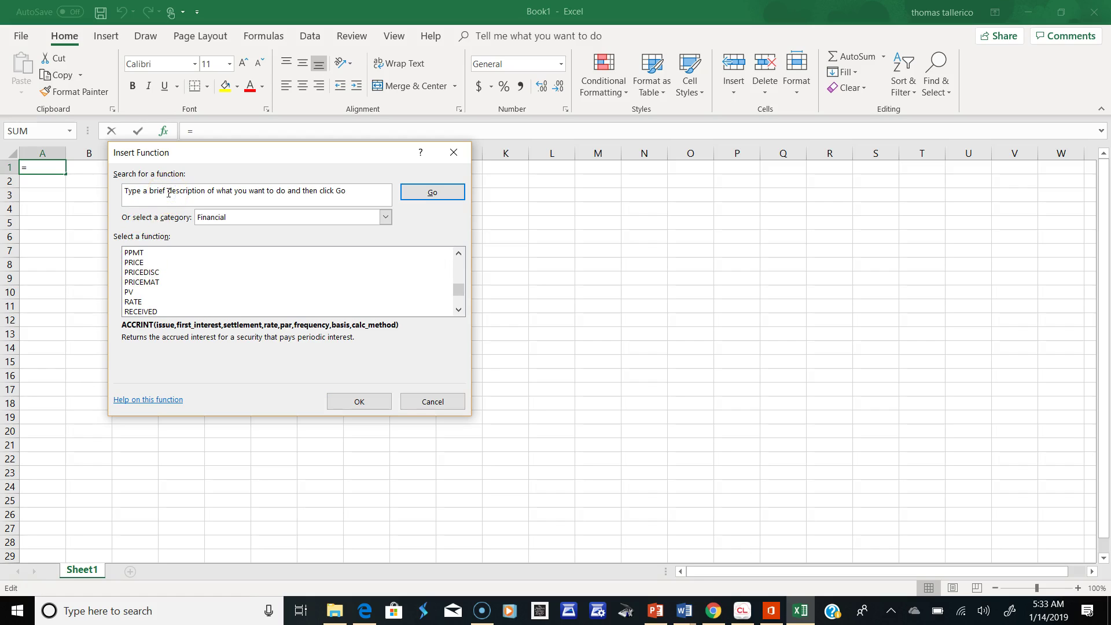
pyautogui.tripleClick(126, 196)
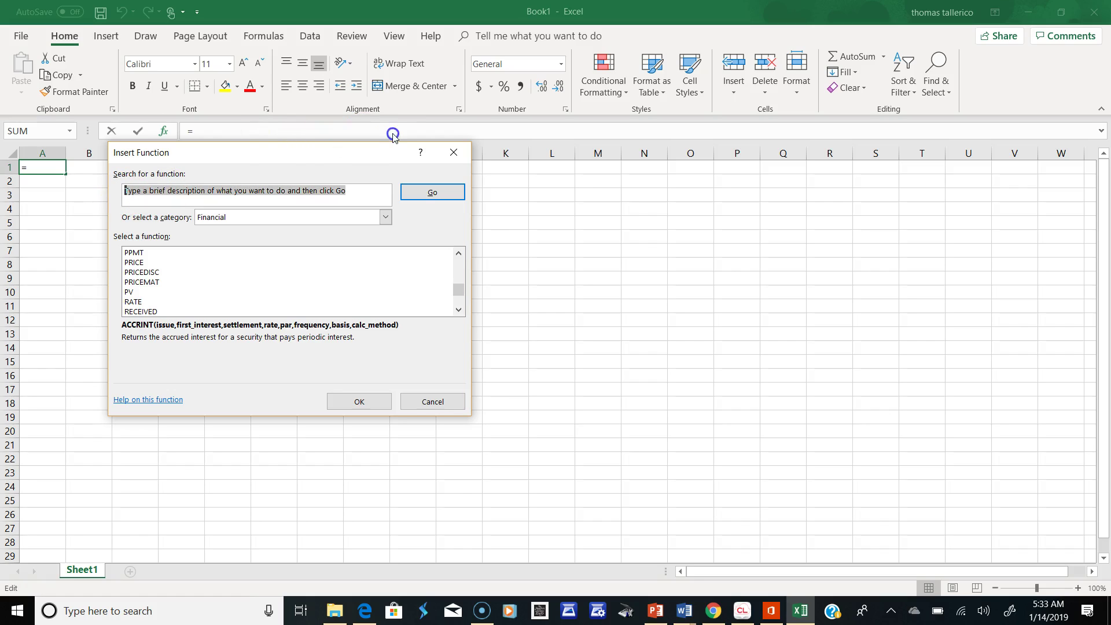
pyautogui.write('pv')
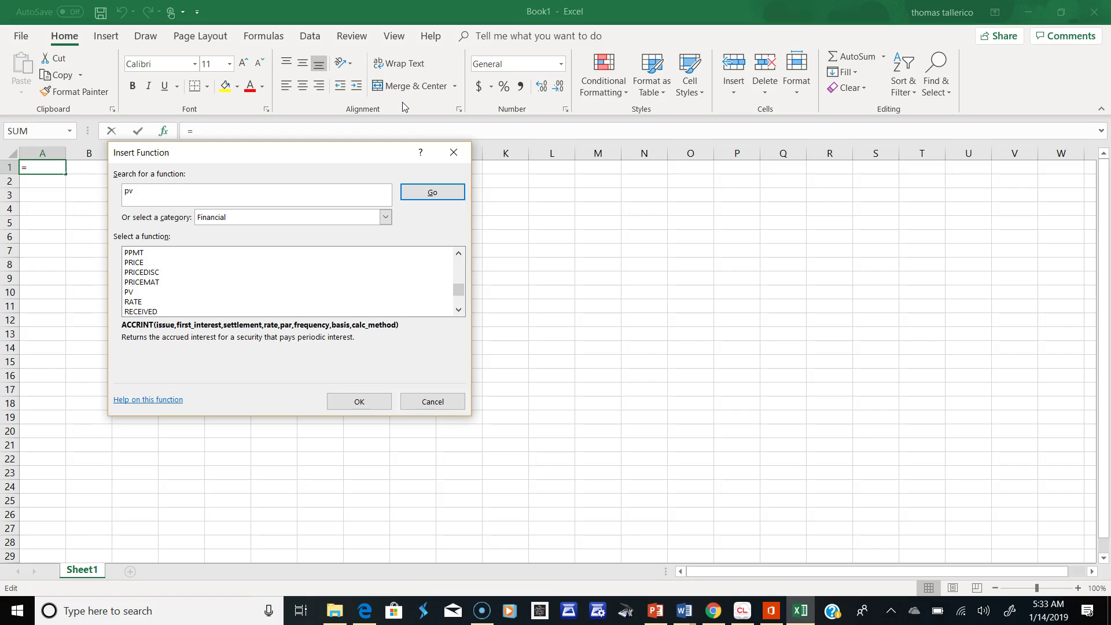
pyautogui.click(428, 191)
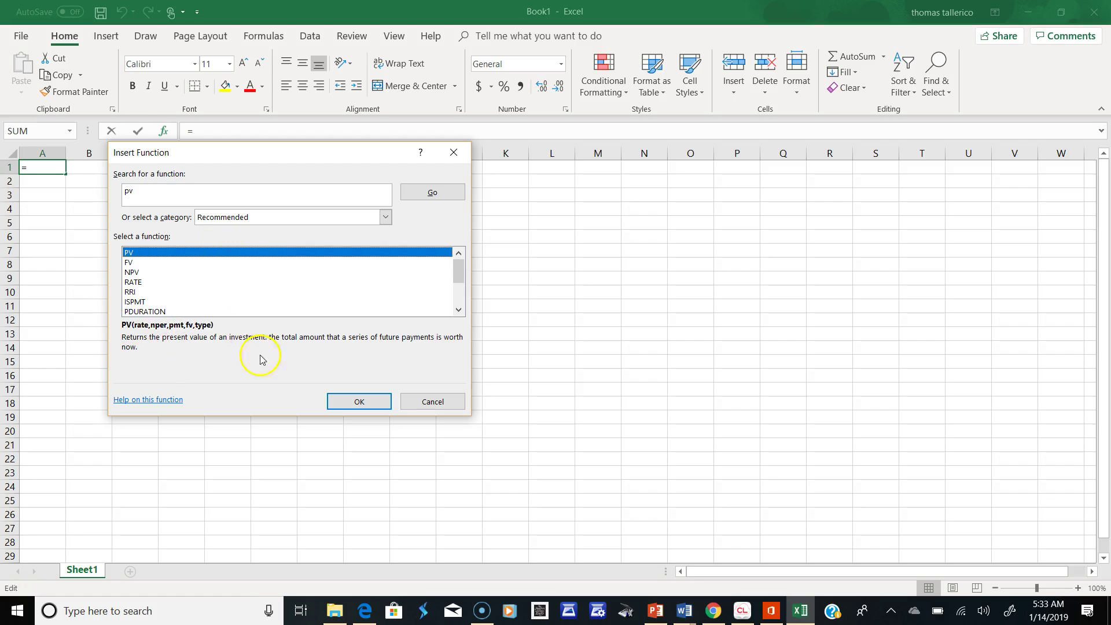
pyautogui.click(365, 402)
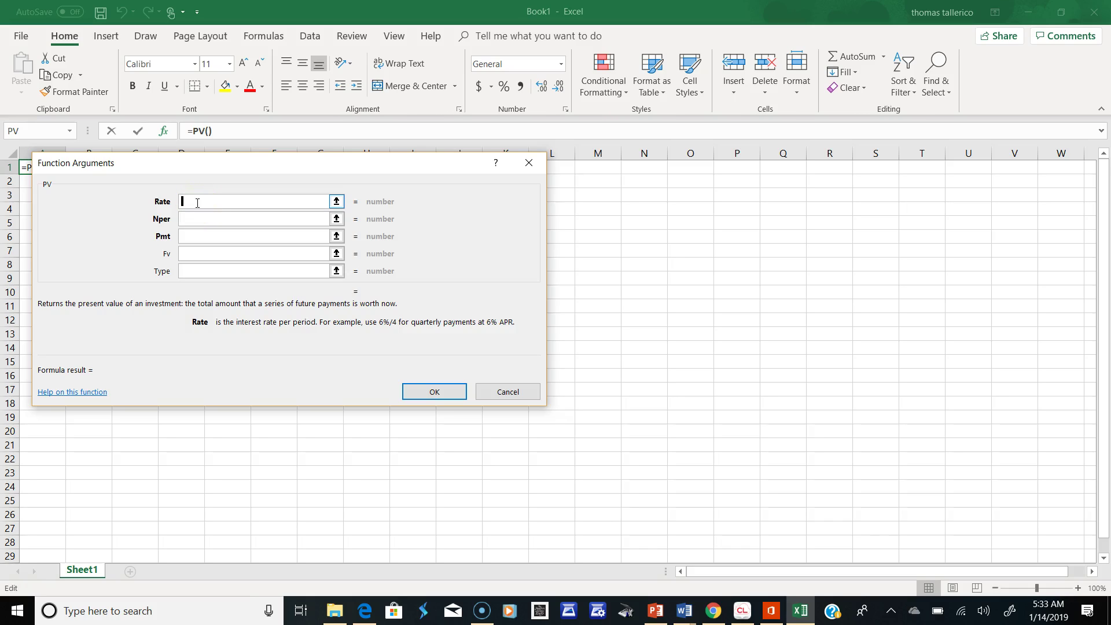
# Try to confirm the PV function with all of its arguments left empty
pyautogui.click(198, 221)
pyautogui.click(438, 395)
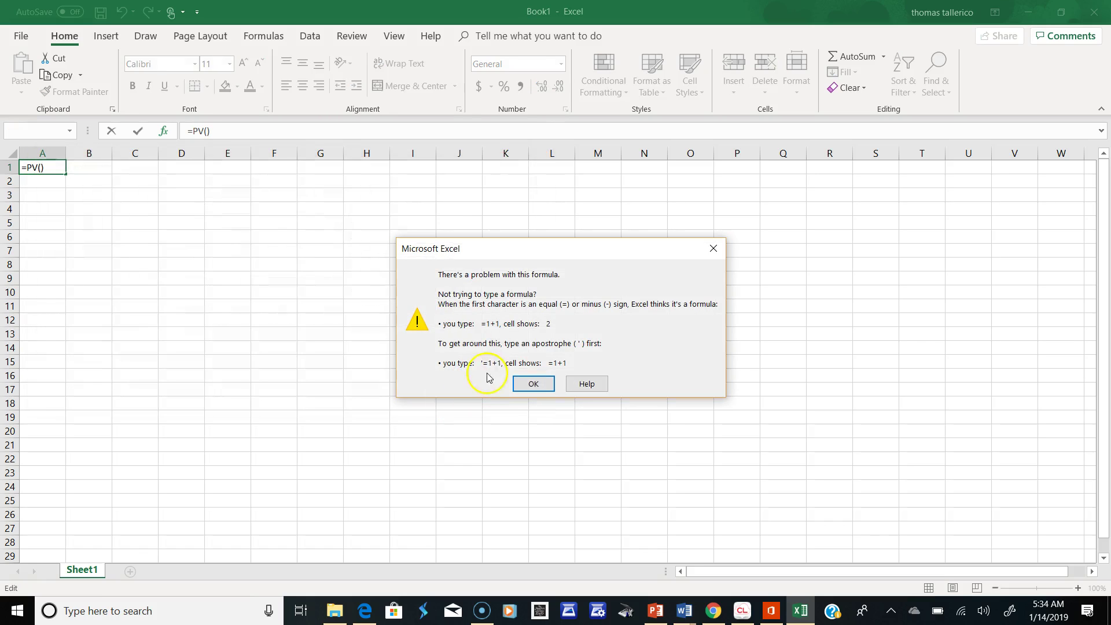
pyautogui.click(531, 385)
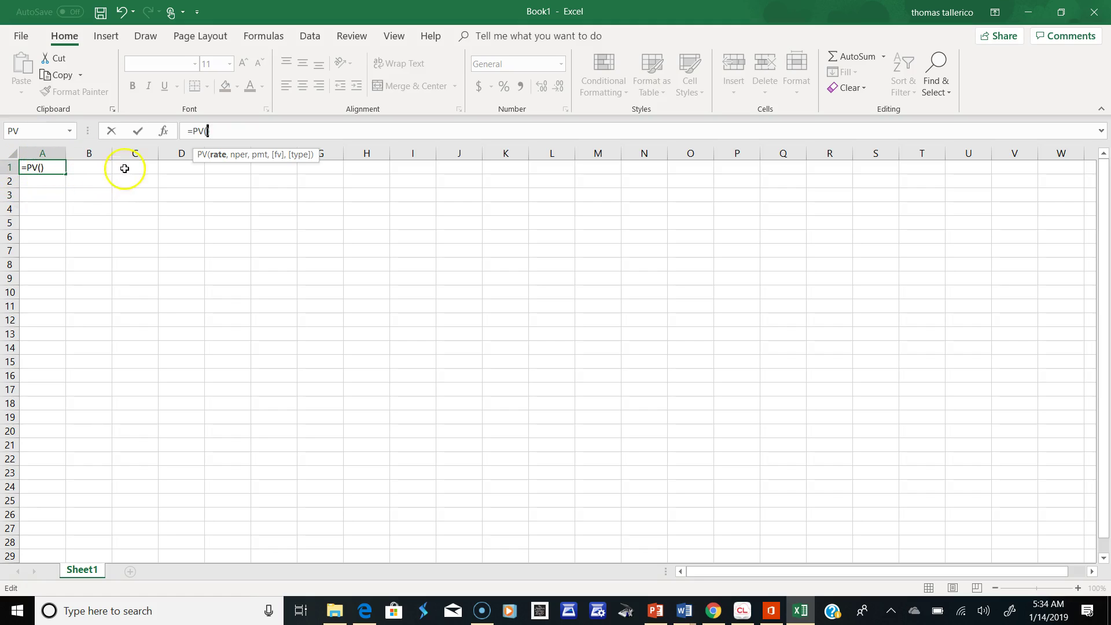
pyautogui.click(41, 169)
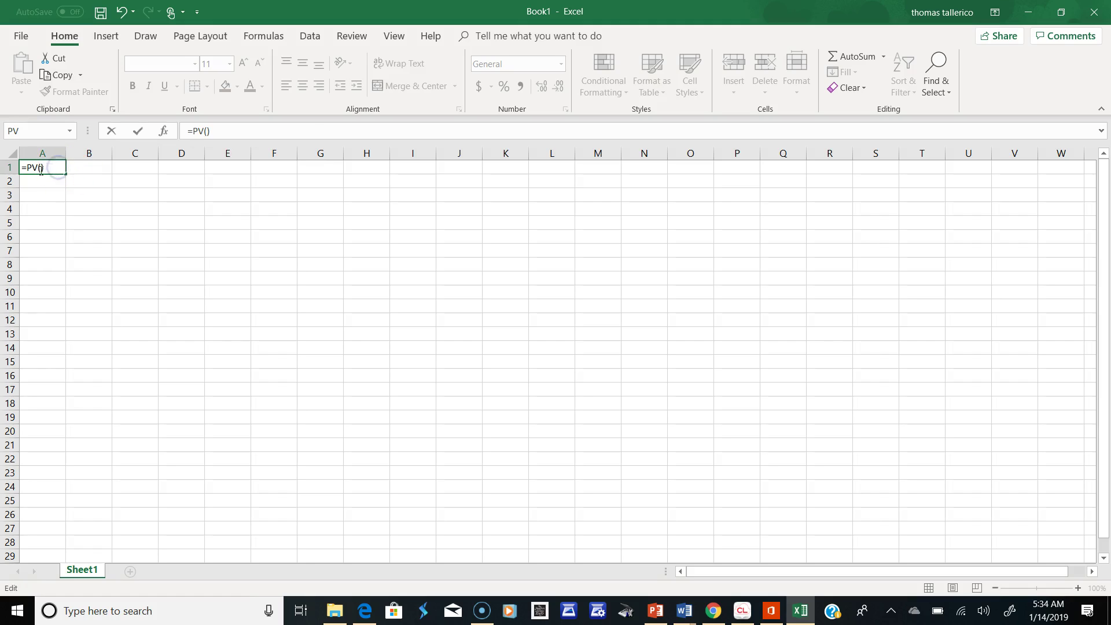
pyautogui.click(199, 132)
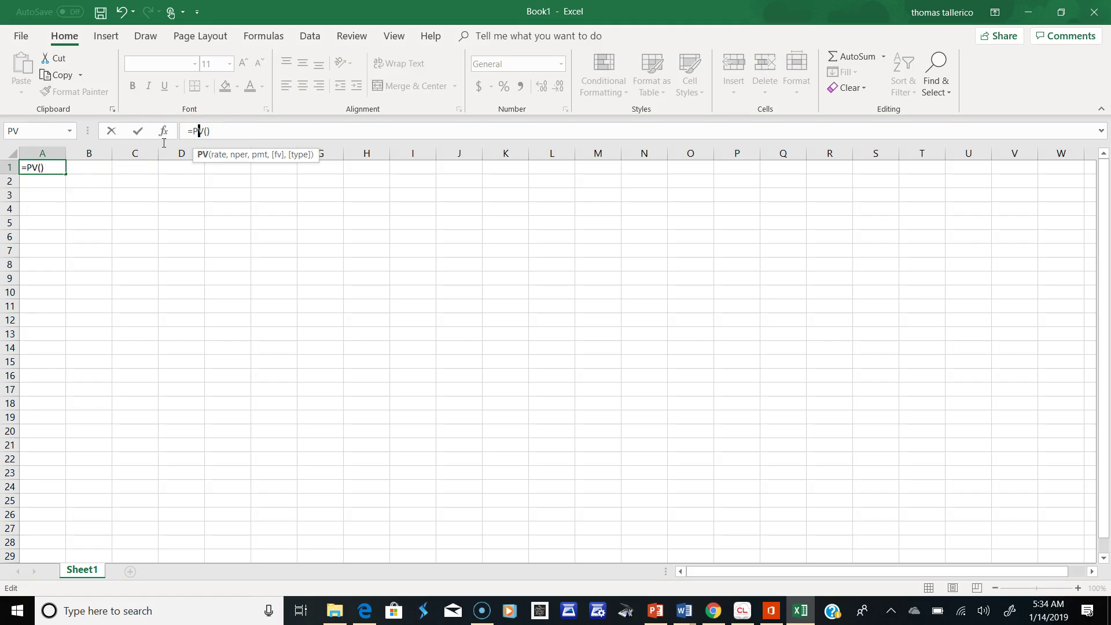
pyautogui.click(36, 169)
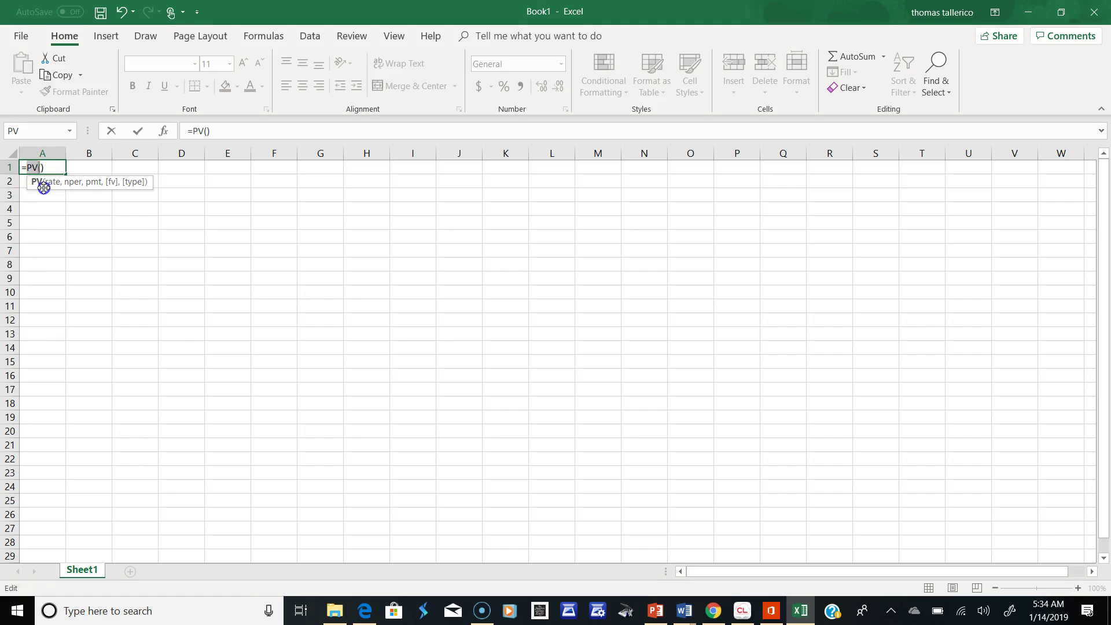
pyautogui.click(54, 181)
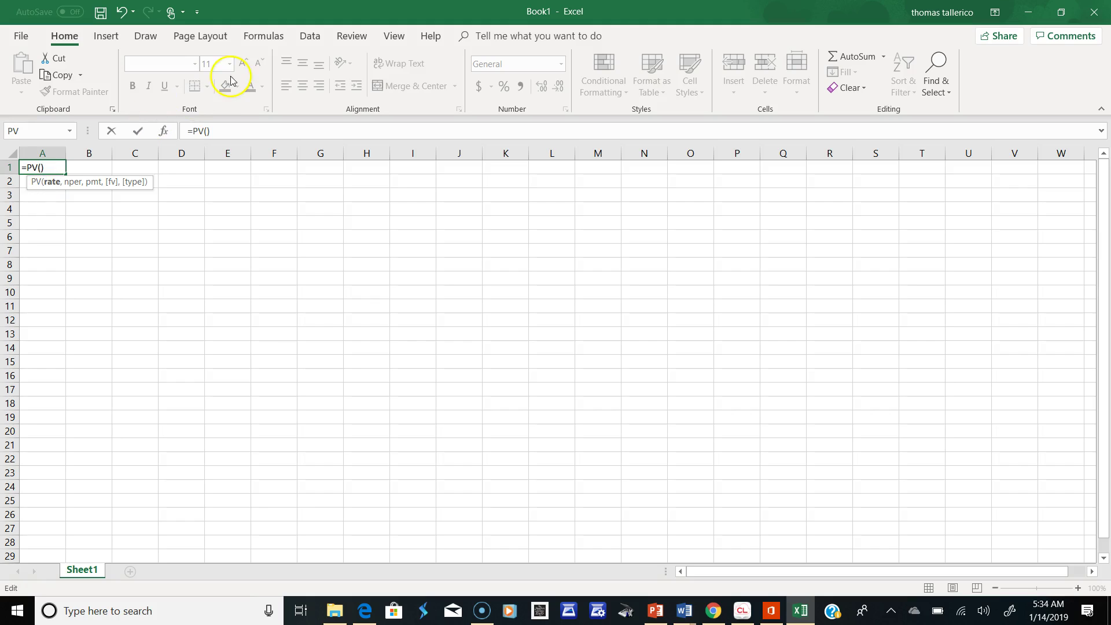
# Complete the PV function in A1 with a Rate of .06, an Nper of 3 and an Fv of 1000
pyautogui.click(164, 132)
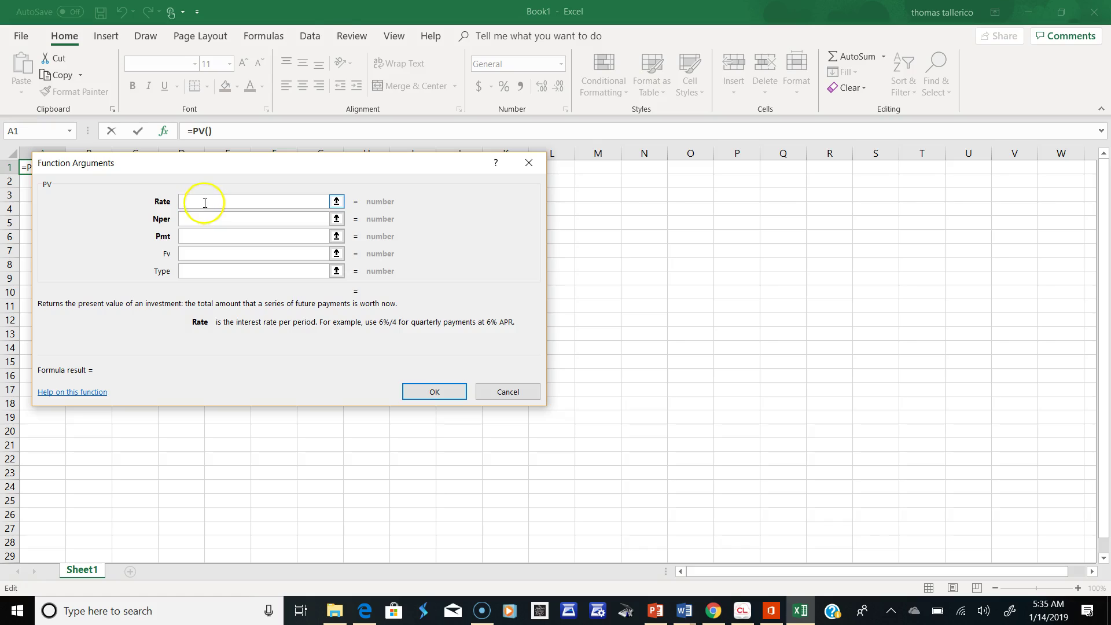
pyautogui.write('.06')
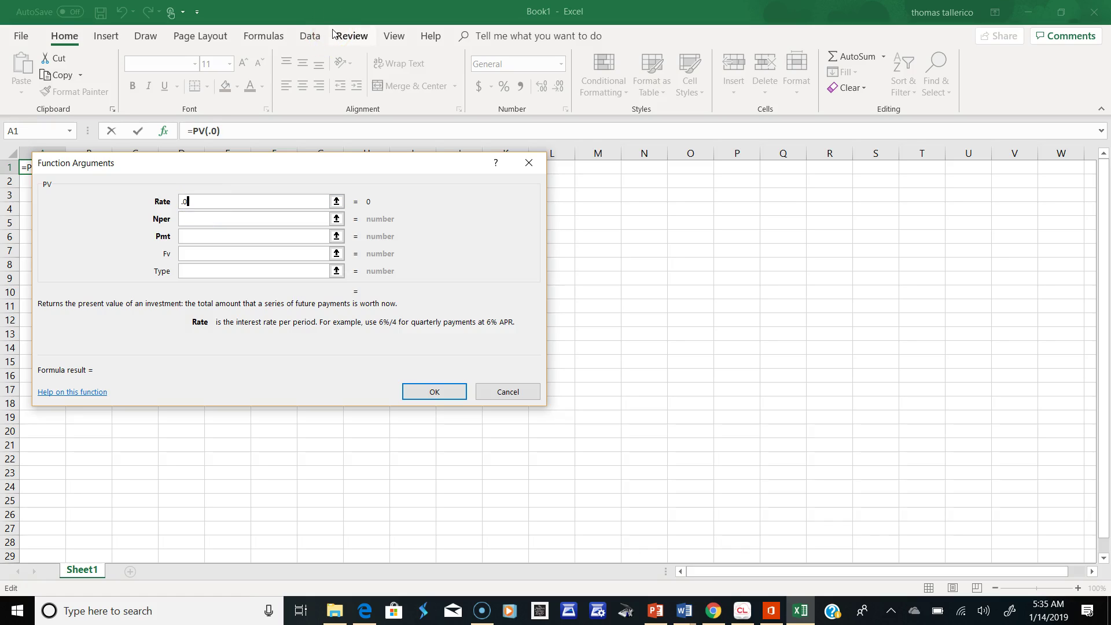
pyautogui.click(286, 222)
pyautogui.write('3')
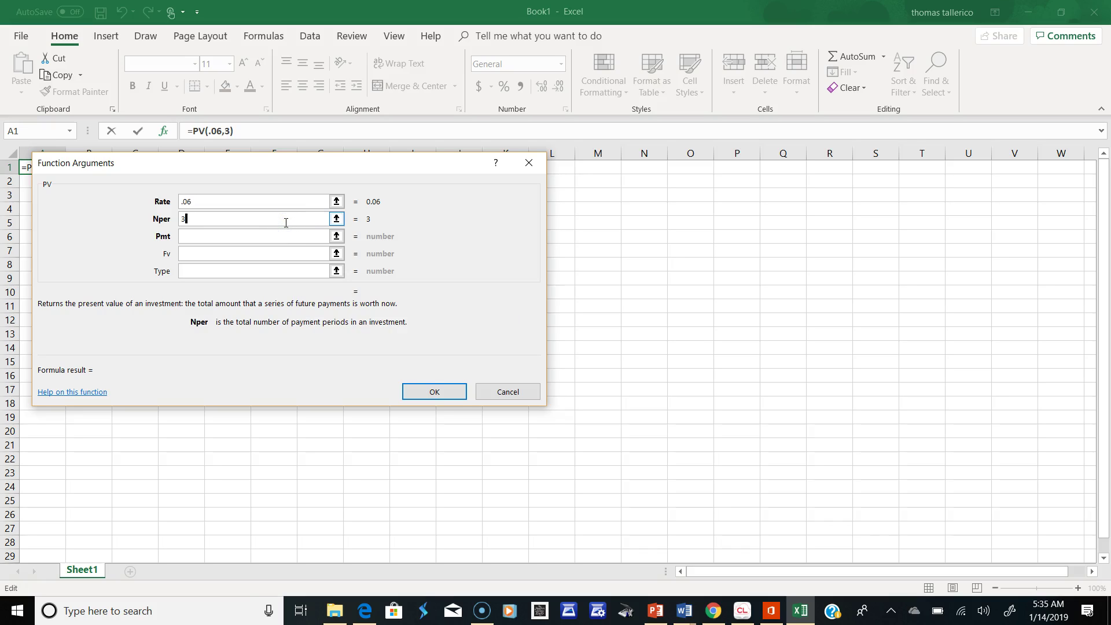
pyautogui.click(248, 258)
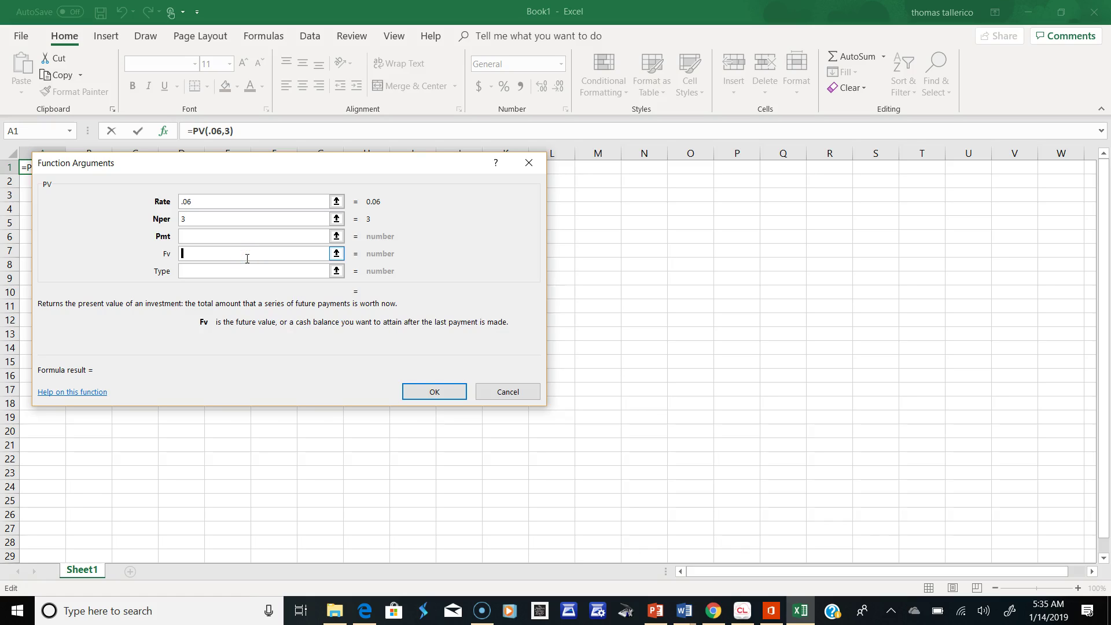
pyautogui.write('1')
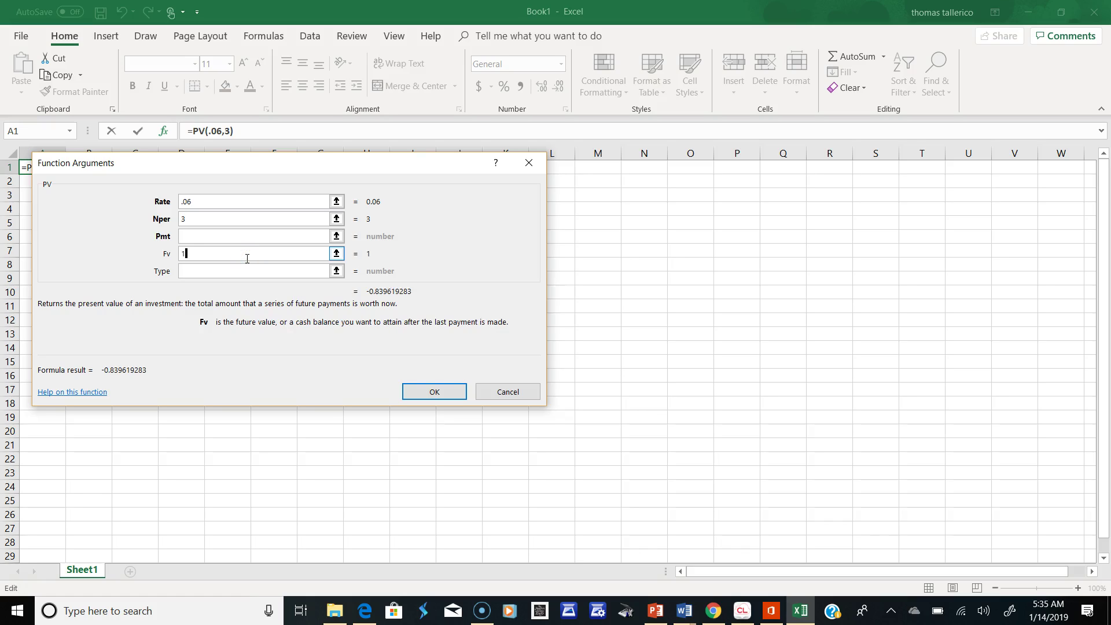
pyautogui.write('000')
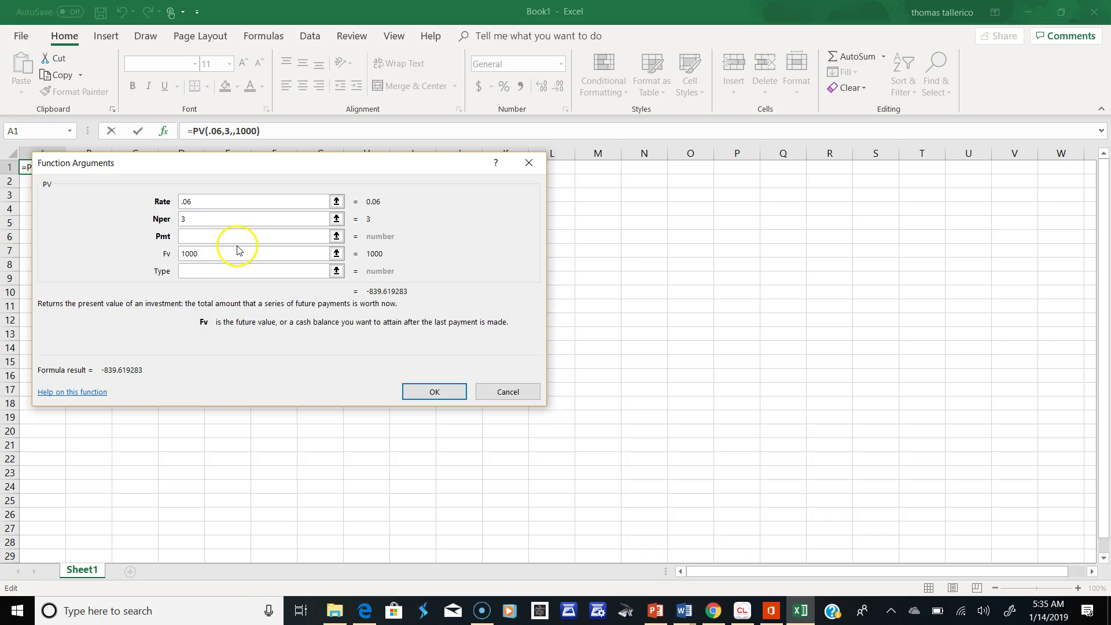
pyautogui.click(433, 390)
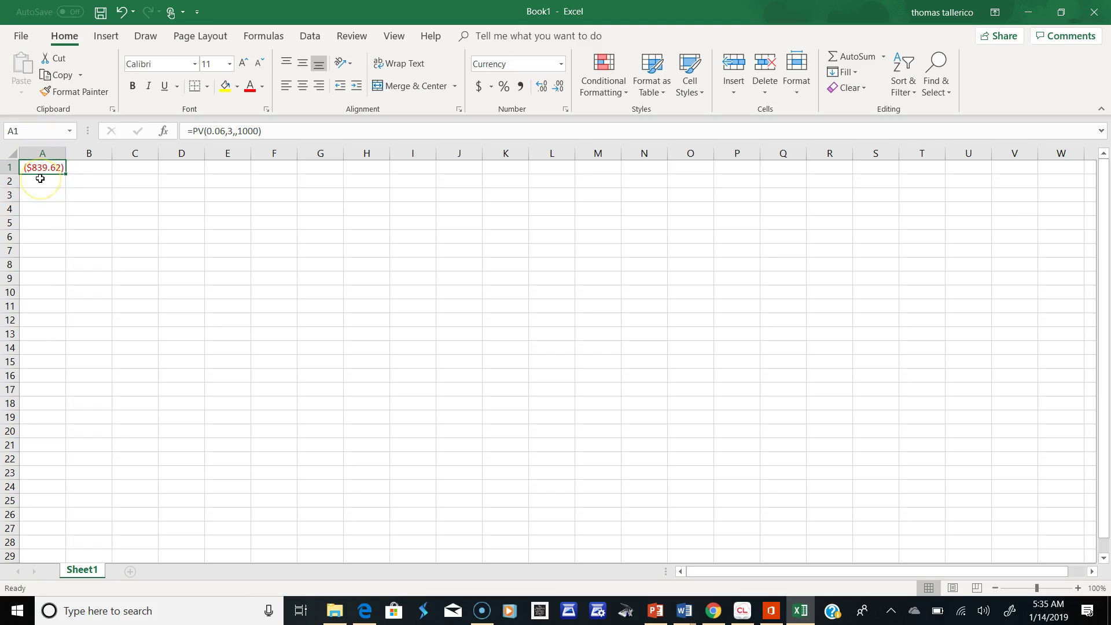
# Reopen the arguments of the PV formula in cell A1 to review them, closing without edits
pyautogui.click(35, 170)
pyautogui.click(164, 131)
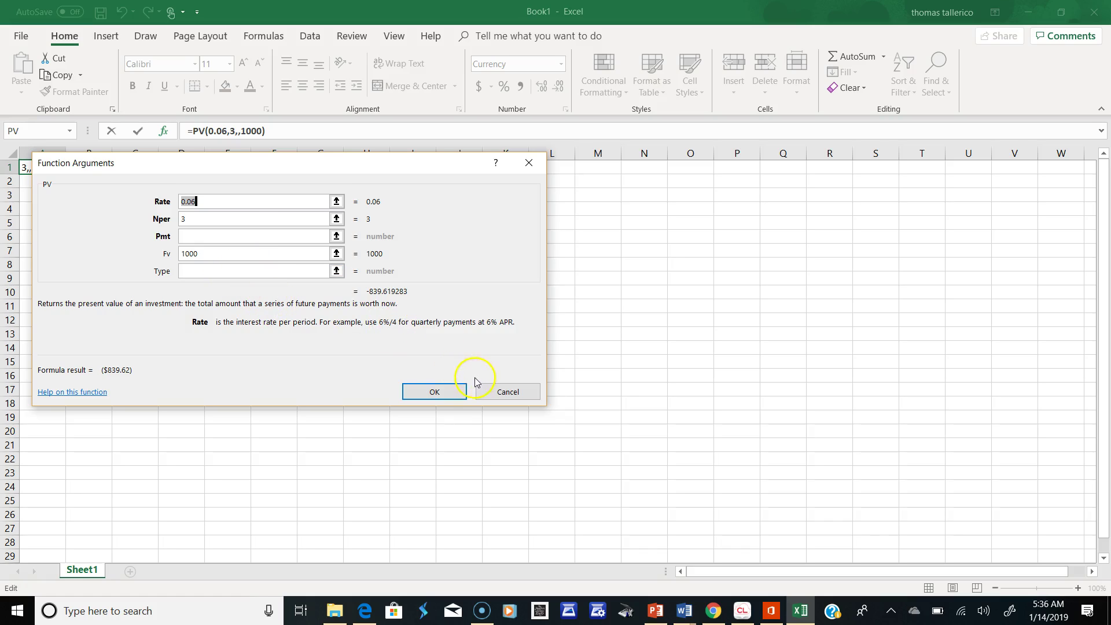
pyautogui.click(439, 392)
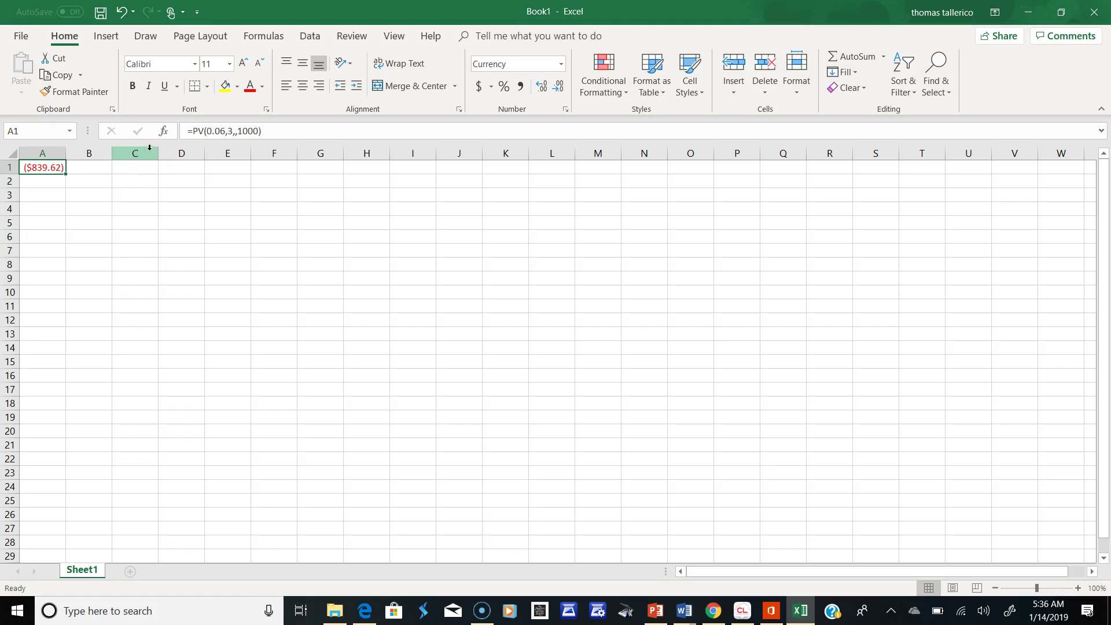
pyautogui.click(163, 134)
pyautogui.click(189, 144)
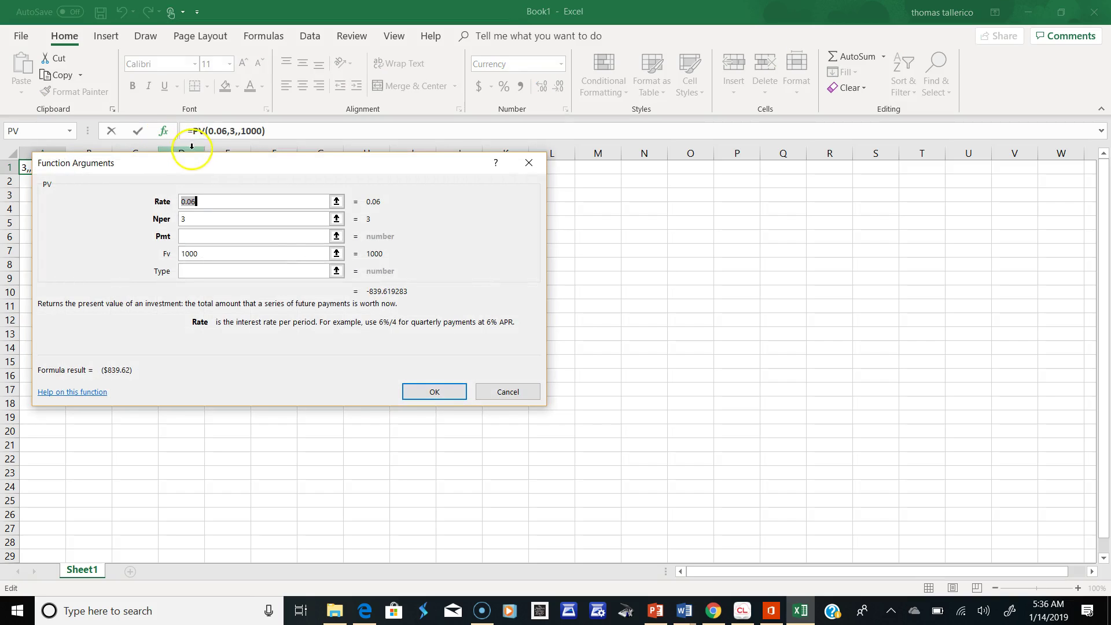
pyautogui.click(507, 390)
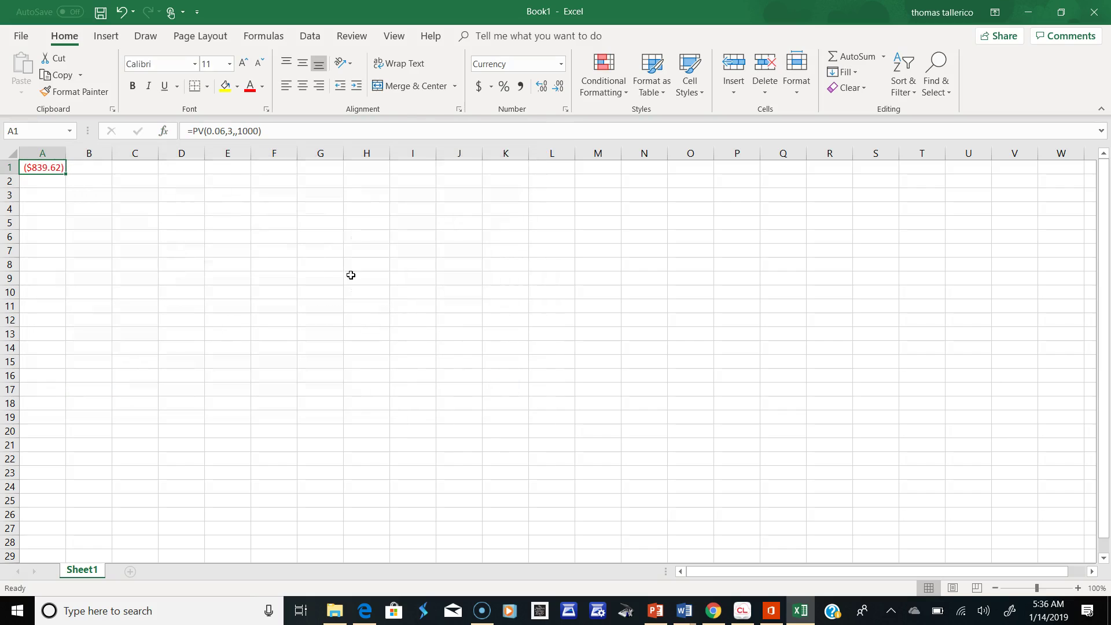
# View the function categories offered for cell D2 and close the function chooser without inserting anything
pyautogui.click(173, 182)
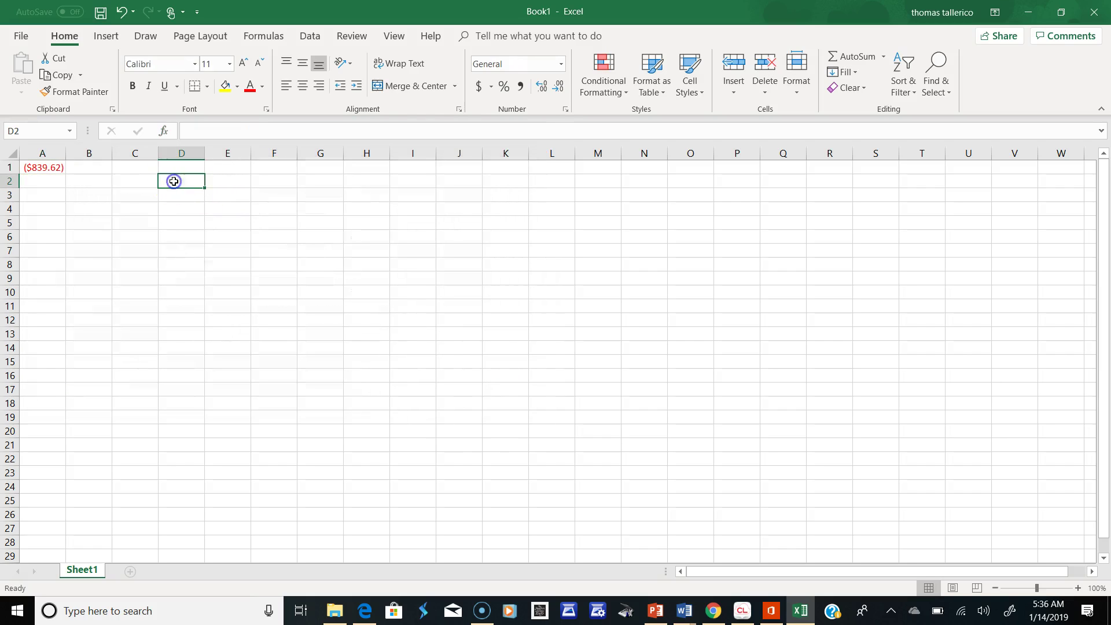
pyautogui.click(164, 132)
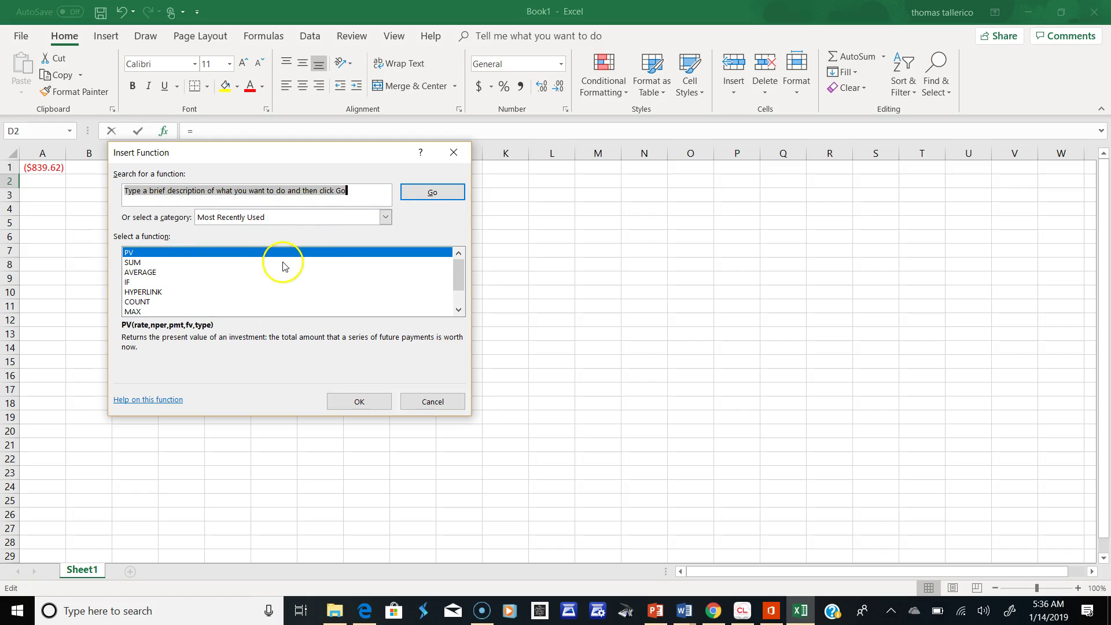
pyautogui.click(386, 217)
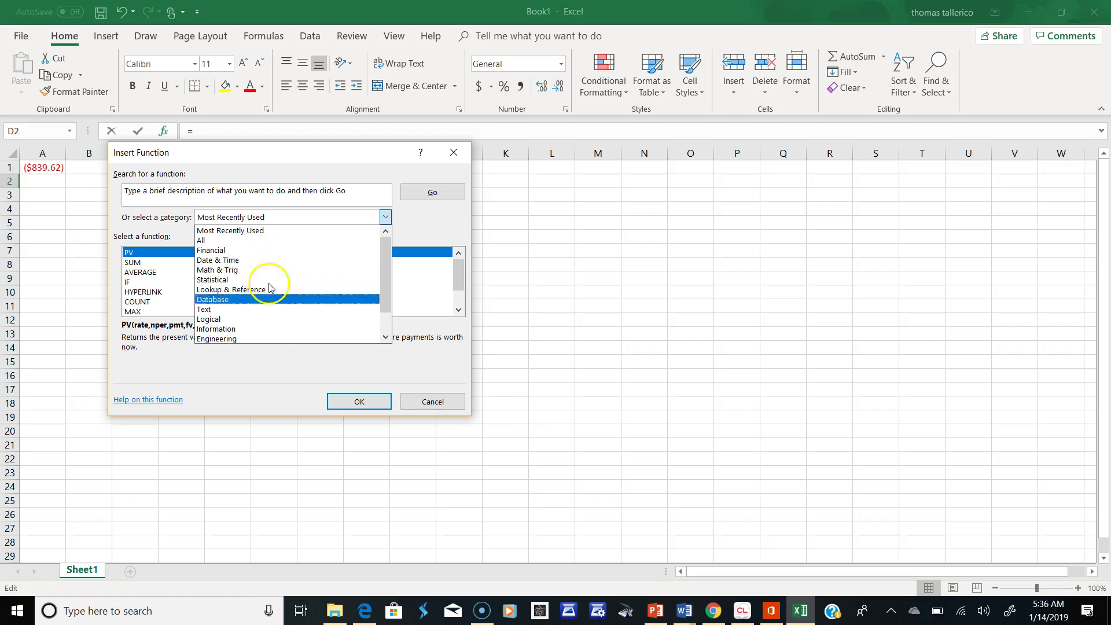
pyautogui.click(432, 404)
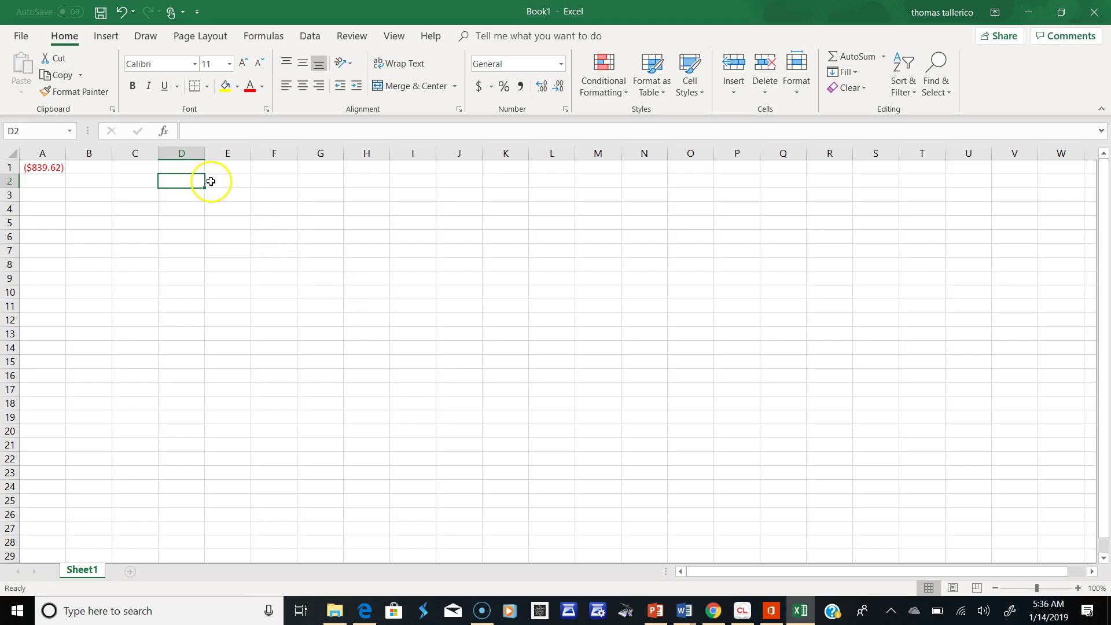
pyautogui.click(189, 130)
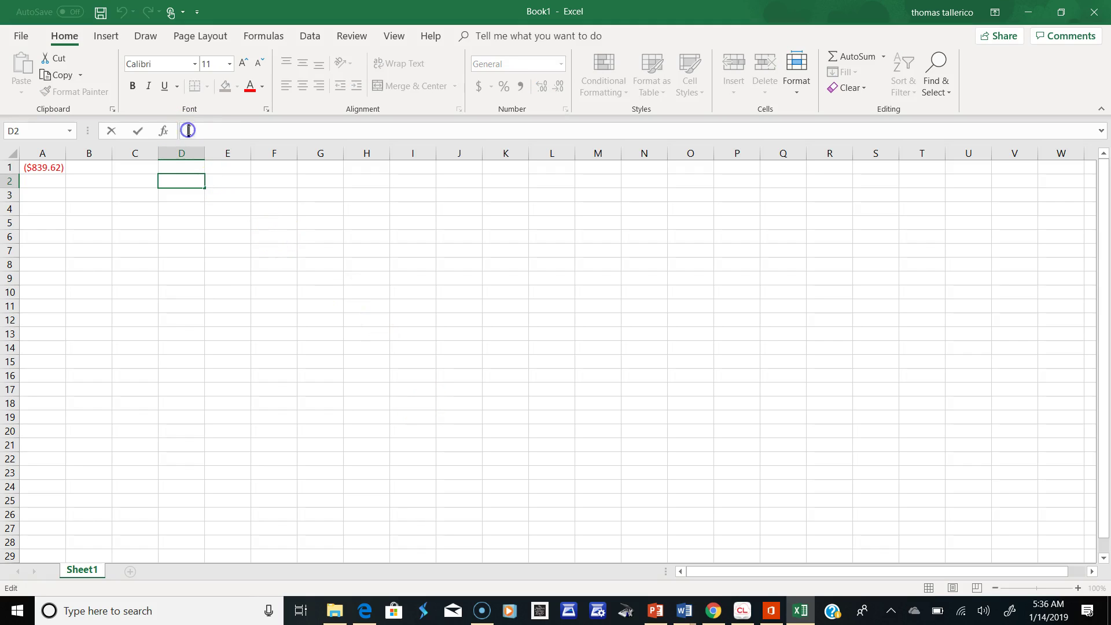
pyautogui.write('=')
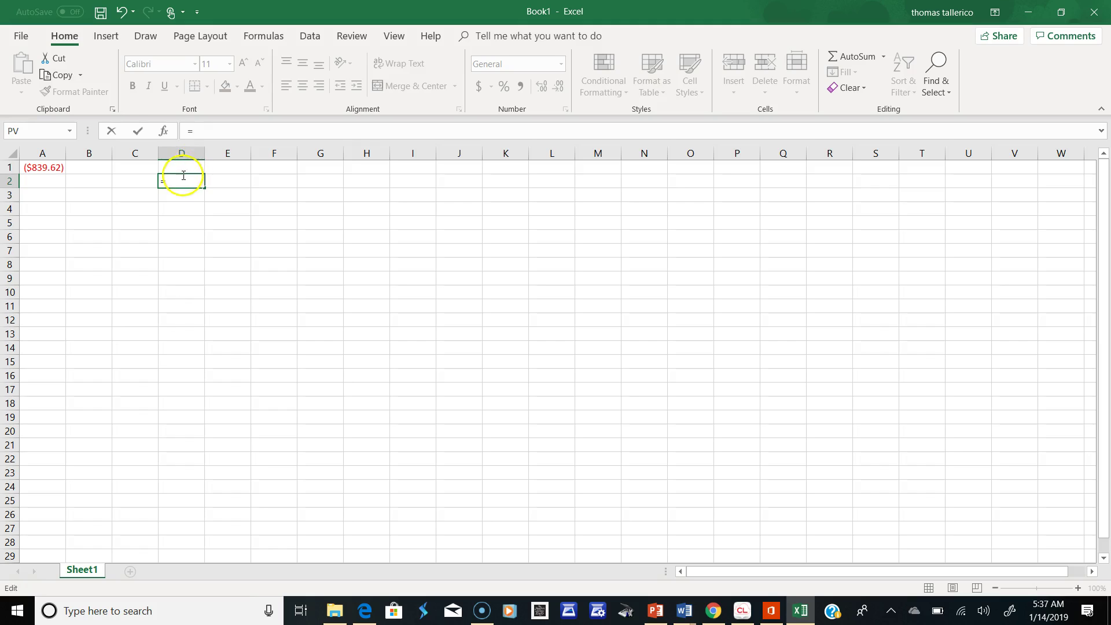
pyautogui.click(203, 128)
pyautogui.click(178, 262)
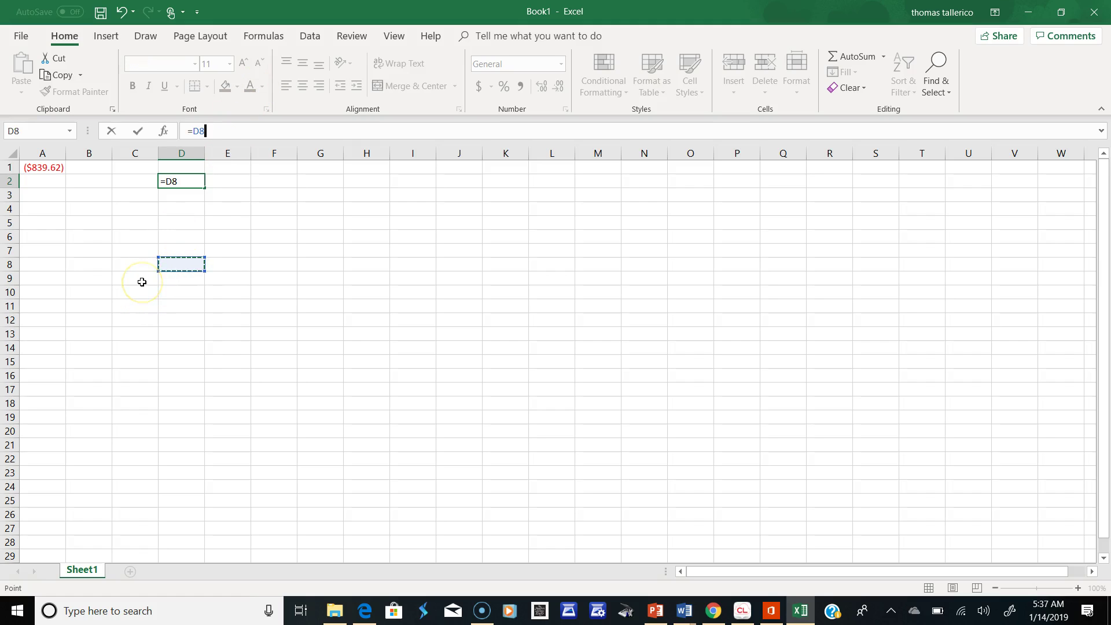
pyautogui.press('Escape')
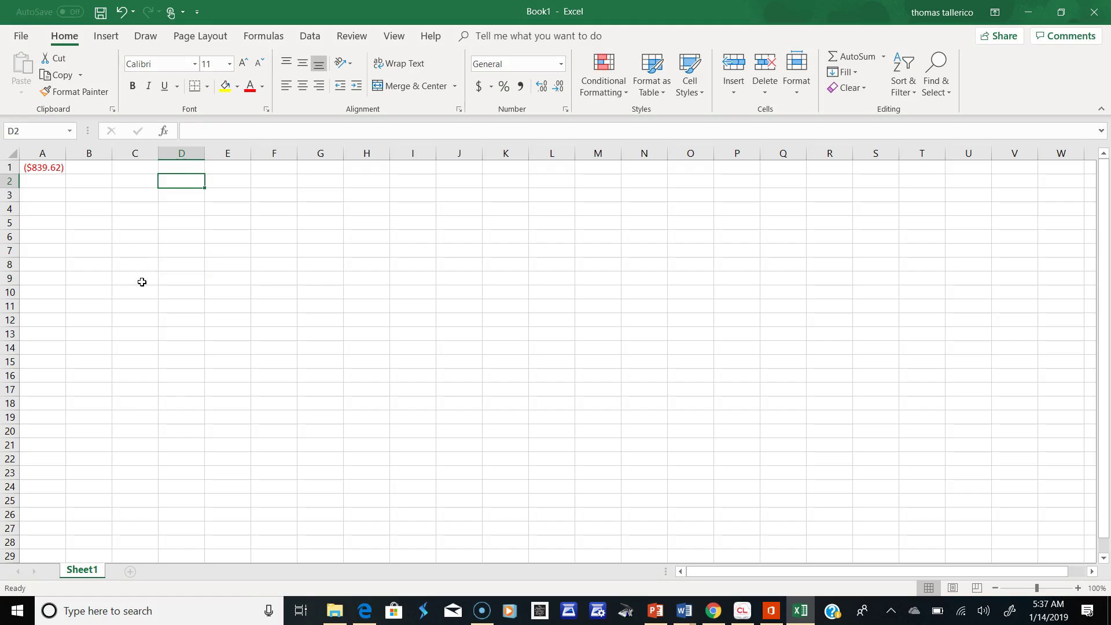